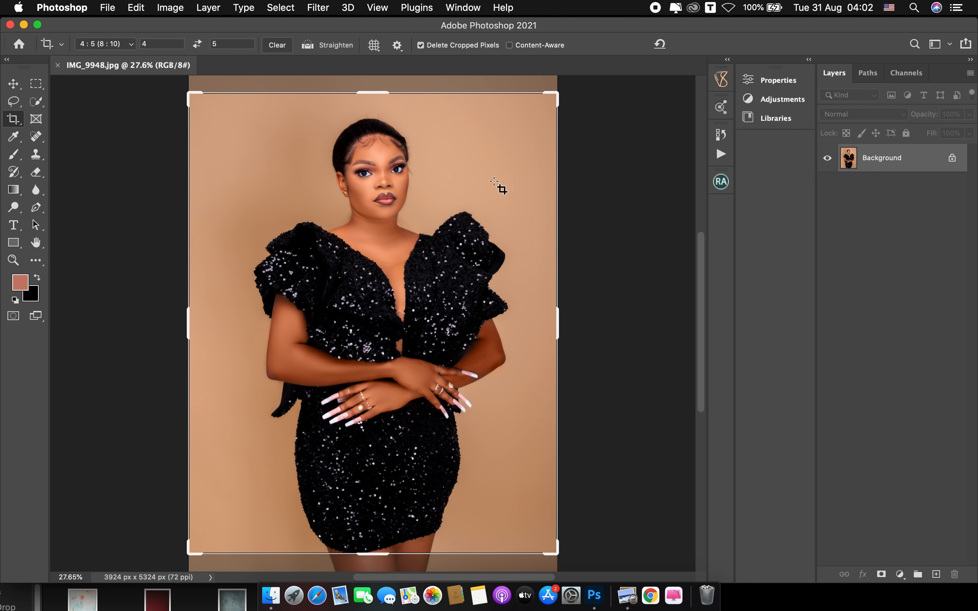
Step: Apply the 4:5 crop around the woman in the portrait
key(Return)
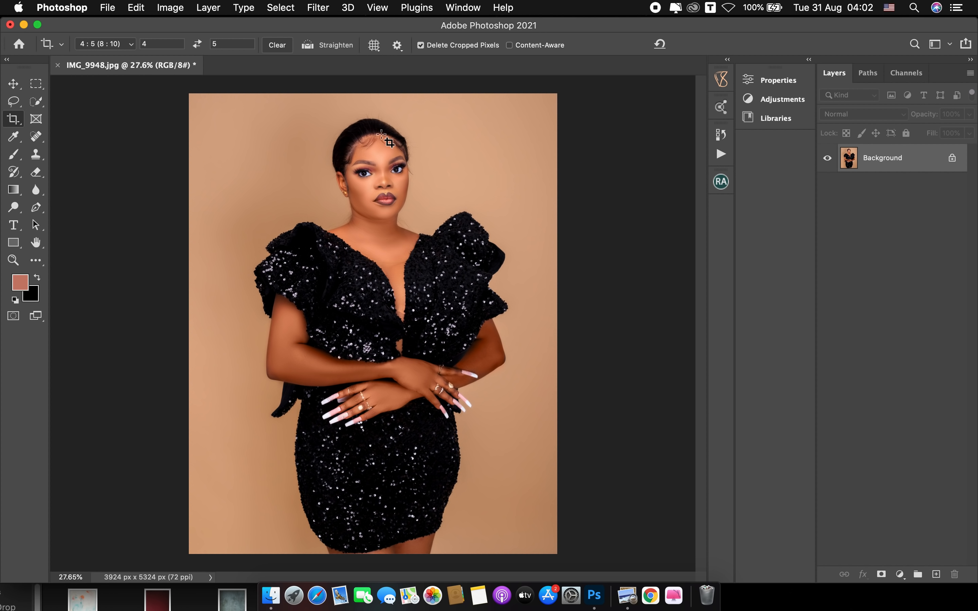
key(z)
click(416, 45)
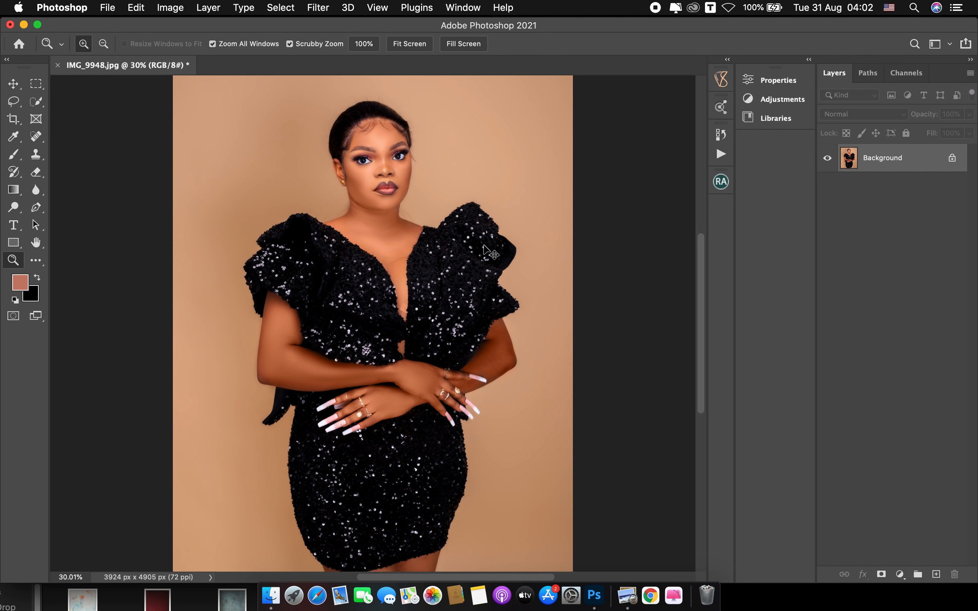
Step: Duplicate the Background layer and add a layer mask to the copy from a selection of the woman
key(super+j)
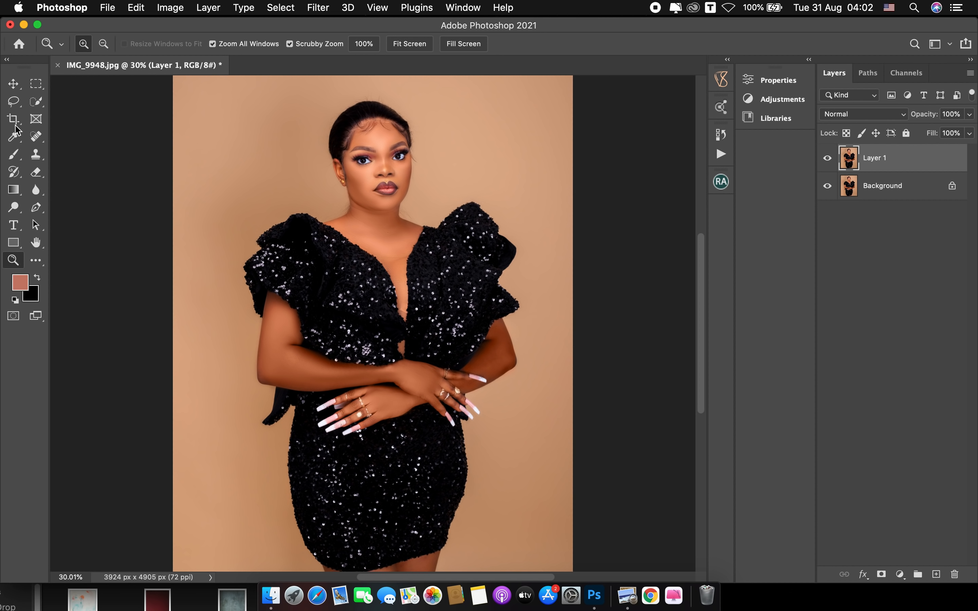
drag(37, 102, 91, 114)
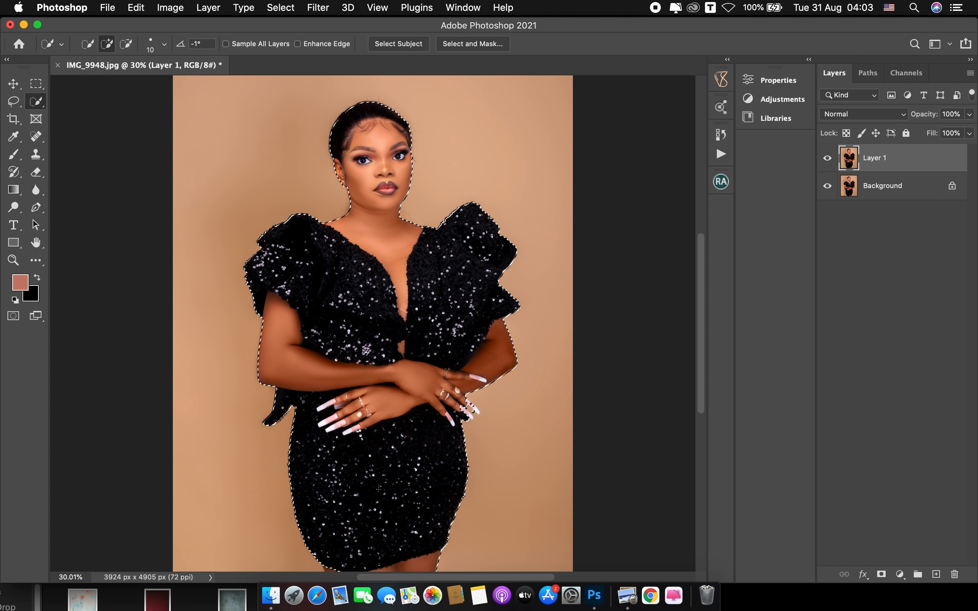
click(882, 575)
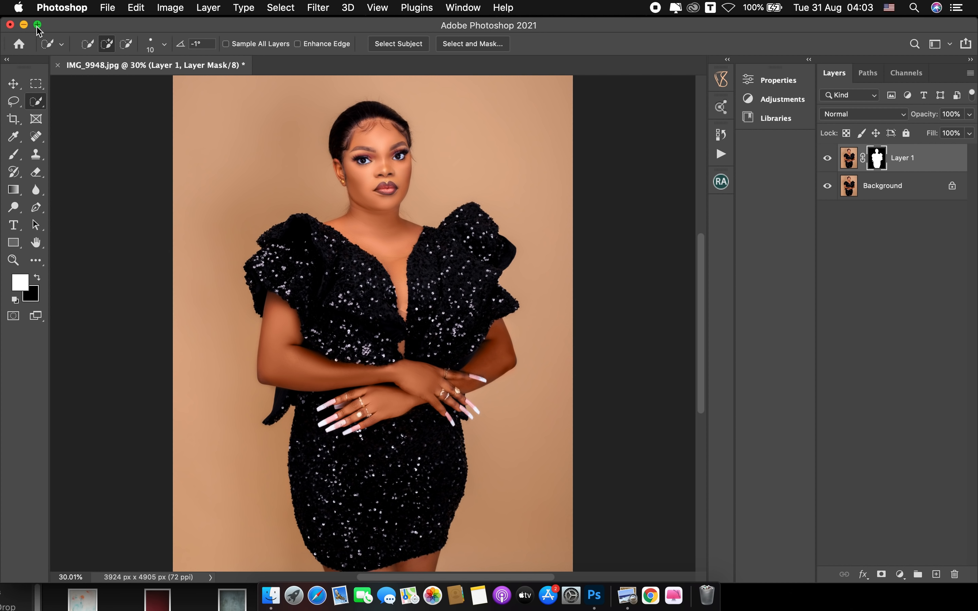
Step: Switch to Finder and place the brown cracked-wood texture image from the background folder into the Photoshop portrait document as a new layer
click(23, 25)
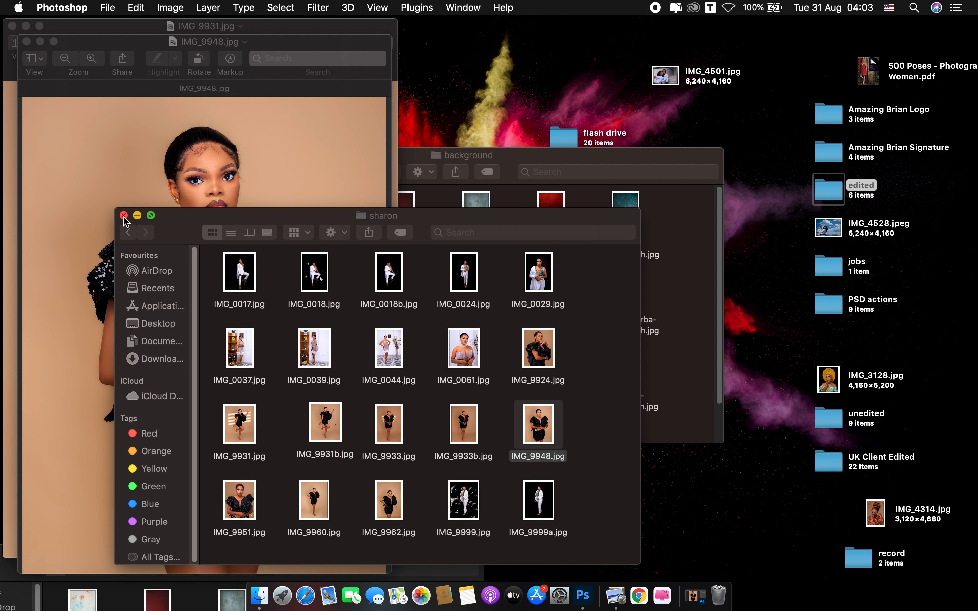
click(124, 216)
click(26, 42)
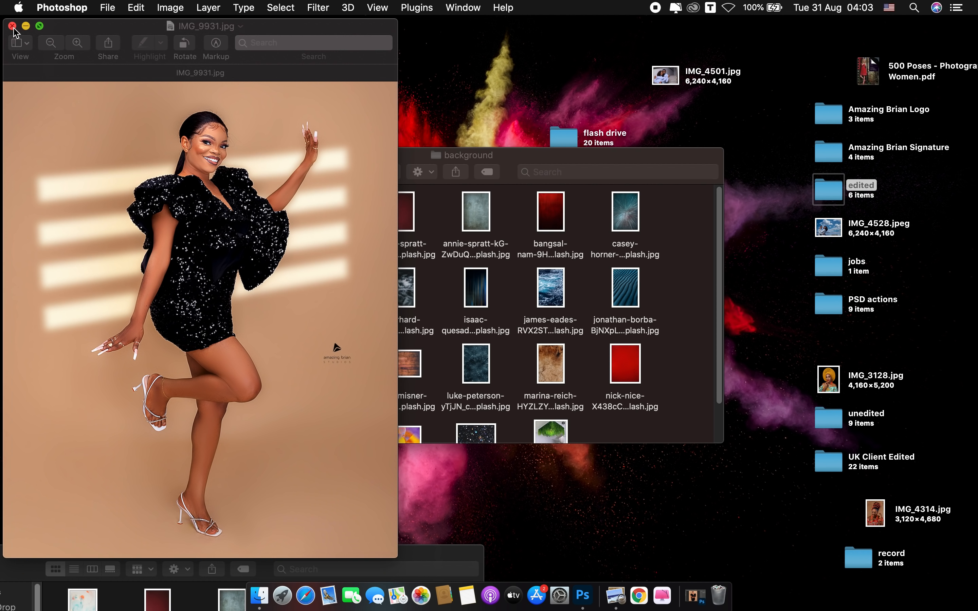
click(531, 161)
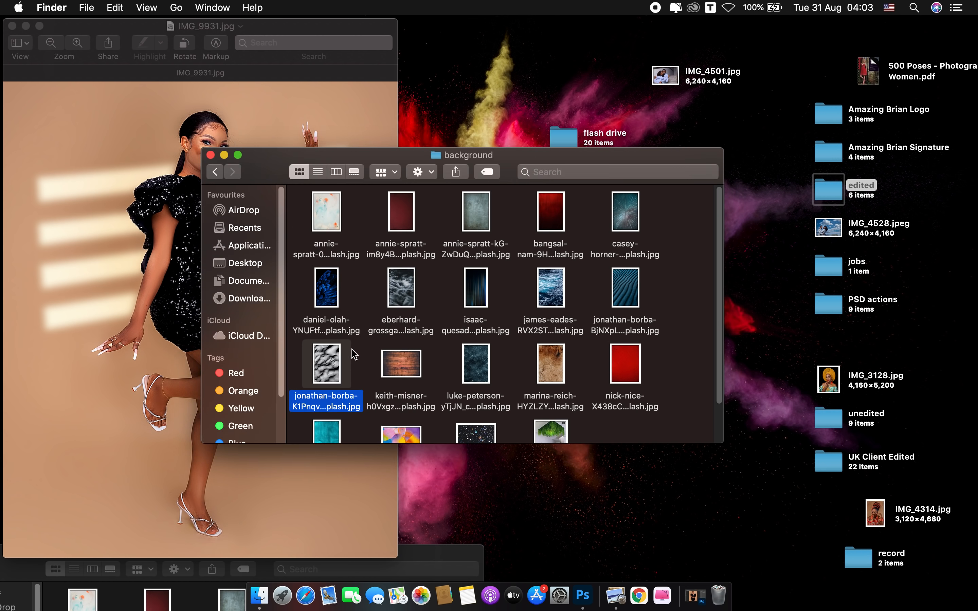
drag(552, 366, 485, 521)
drag(540, 325, 576, 328)
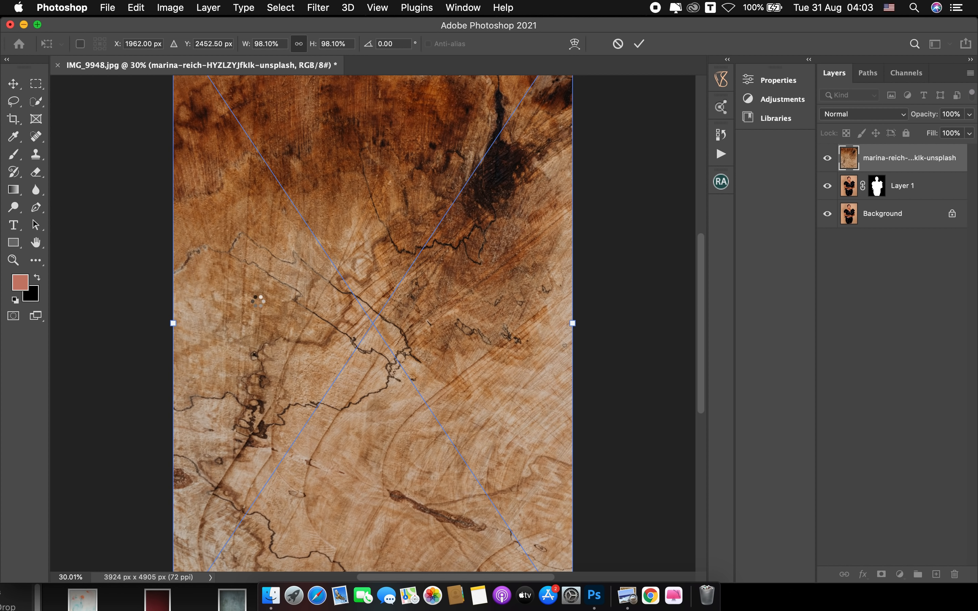
key(Return)
Step: Try to run Select Subject on the placed wood texture layer
key(w)
click(410, 45)
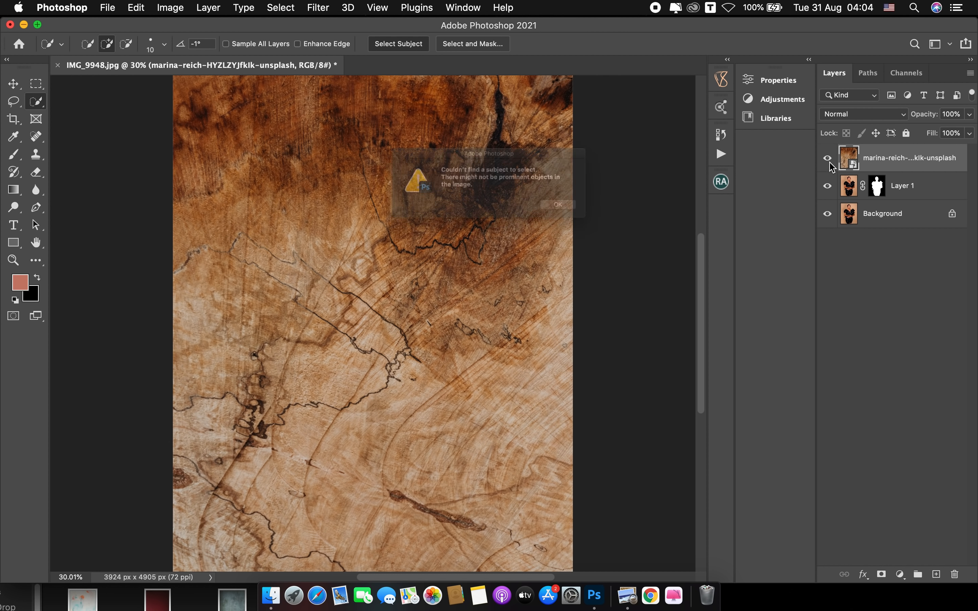
click(600, 222)
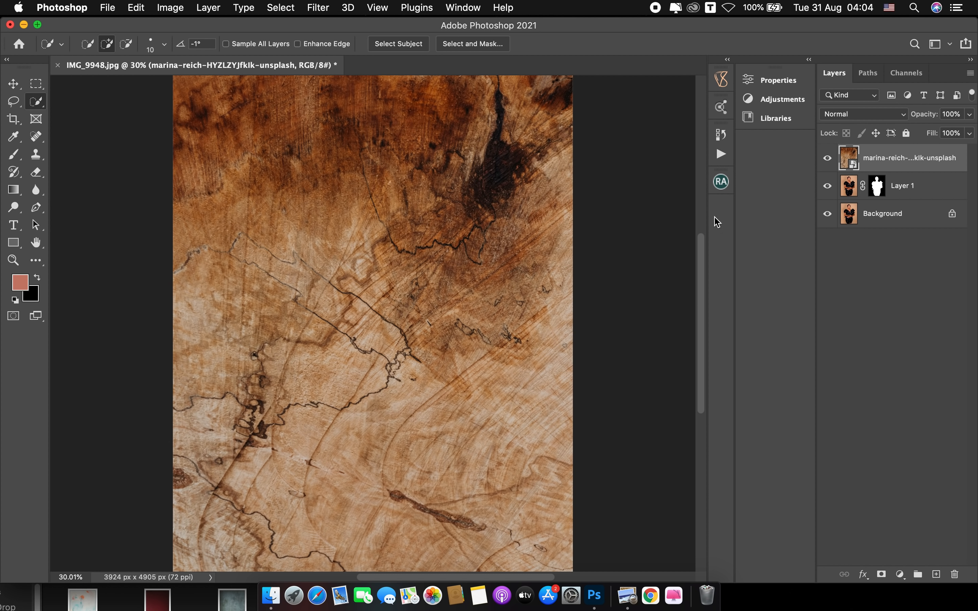
Step: Move the layer mask from Layer 1 to the wood texture layer and invert it
click(878, 189)
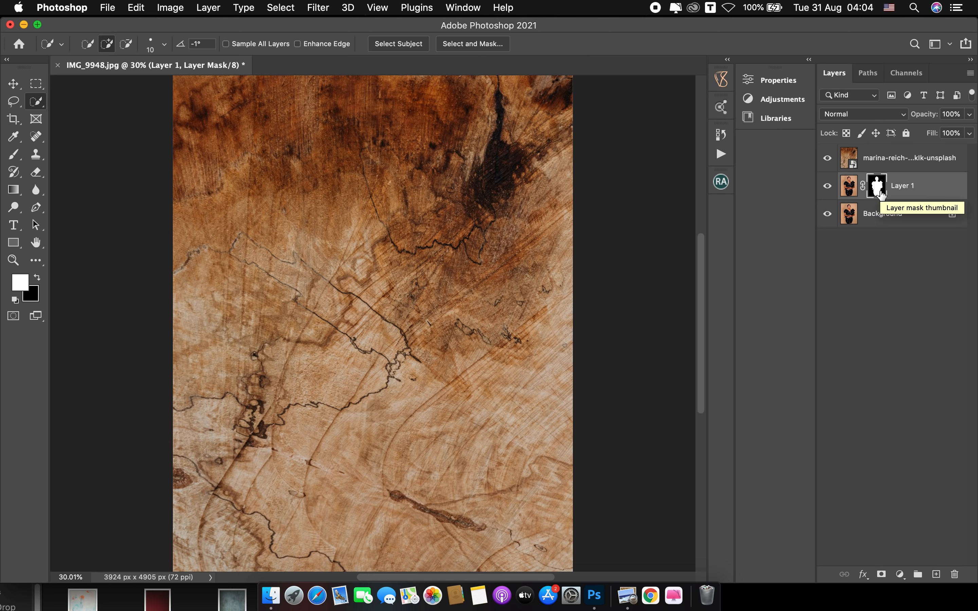
drag(880, 193, 886, 161)
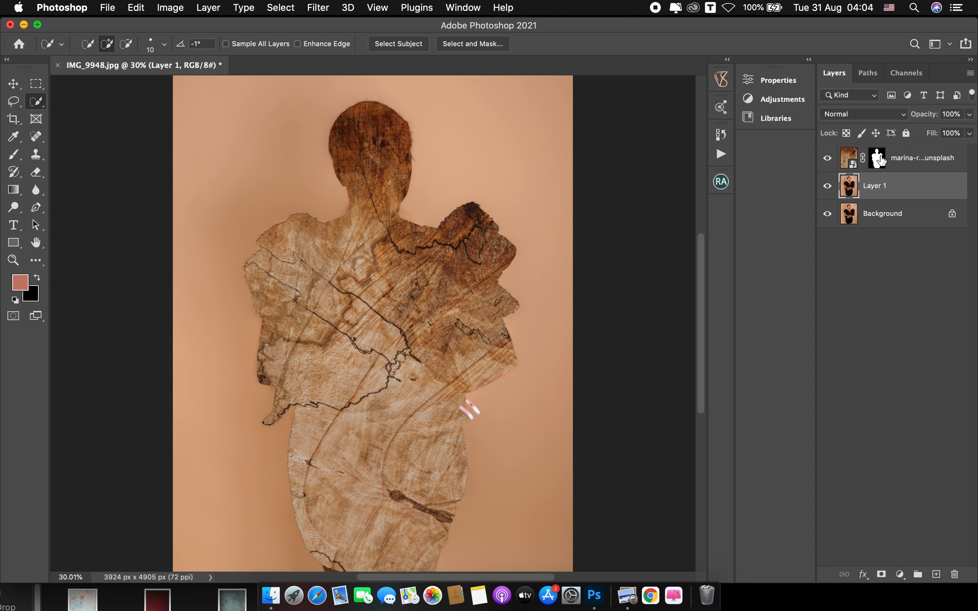
click(880, 160)
key(super+i)
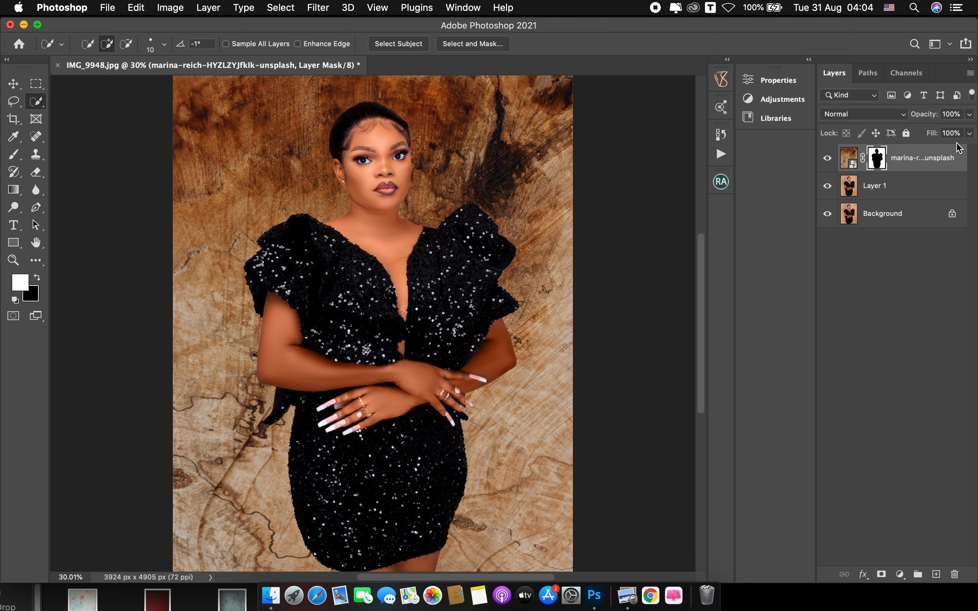
Step: Lower the wood texture layer's opacity to 65%
click(853, 161)
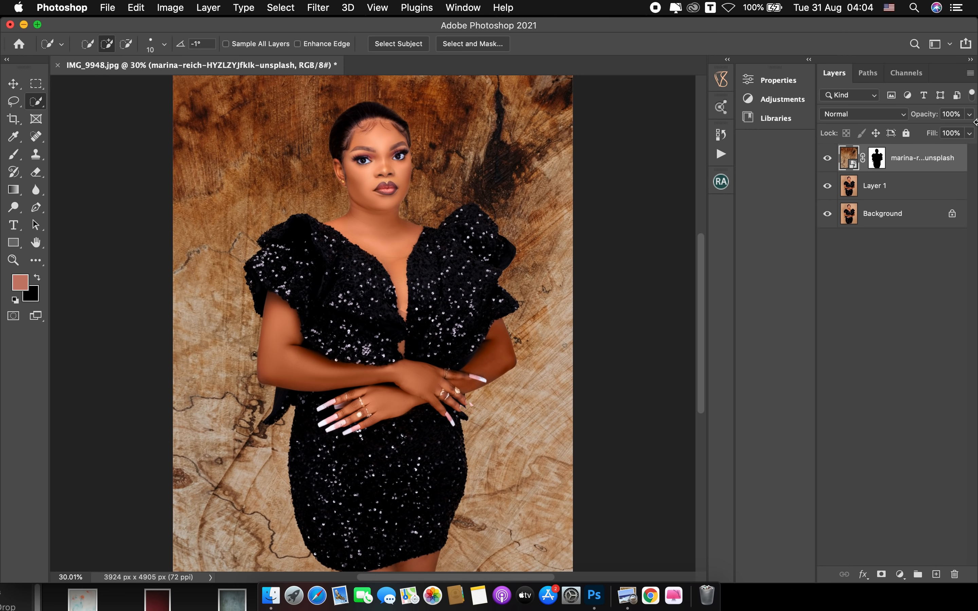
click(969, 114)
drag(968, 129, 947, 130)
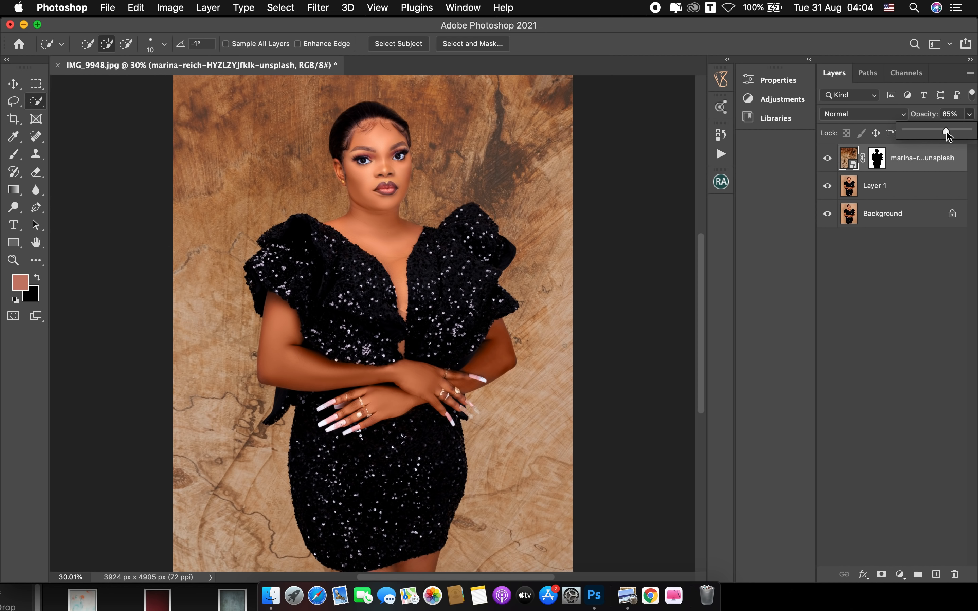
Step: Set the wood texture layer's blend mode to Soft Light and its opacity to 86%
click(845, 155)
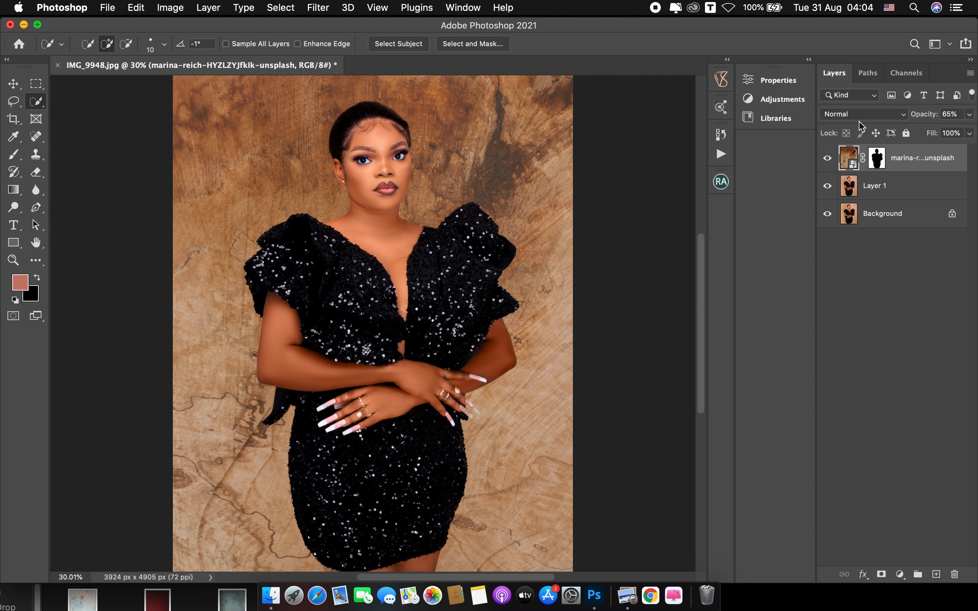
click(862, 115)
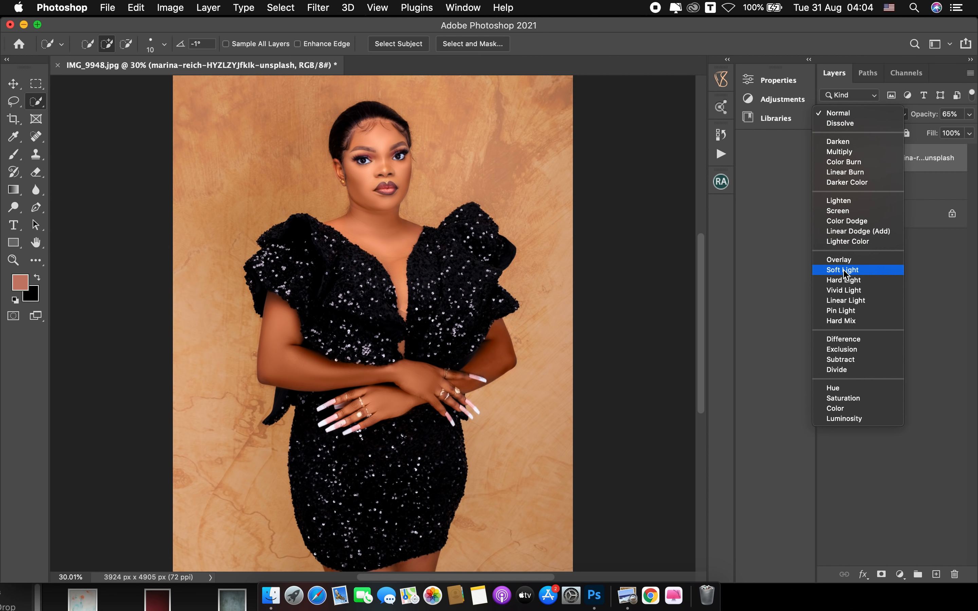
click(844, 270)
click(970, 114)
mouse_move(957, 134)
mouse_down()
mouse_move(946, 134)
mouse_move(961, 136)
mouse_up()
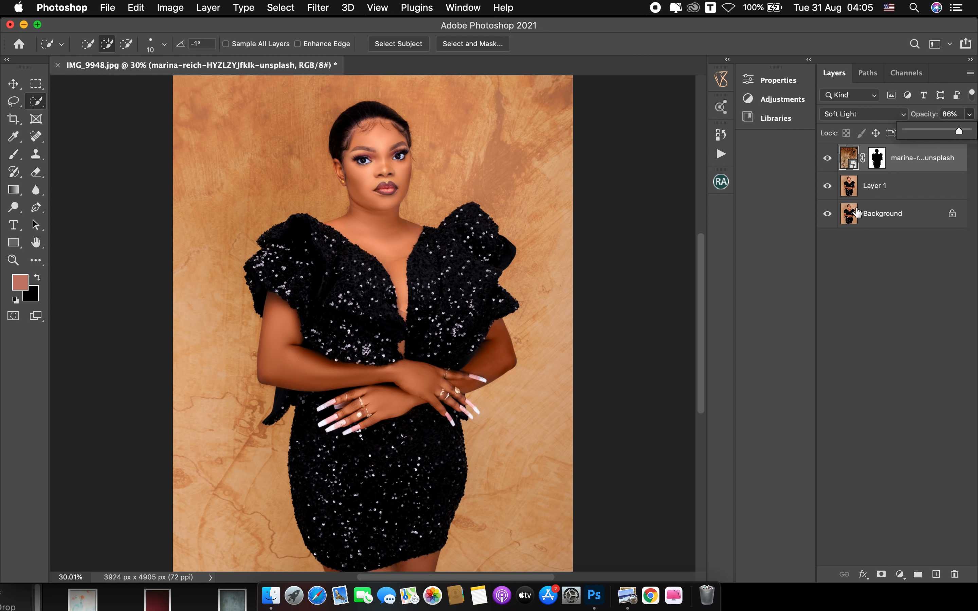
Step: Apply a Gaussian Blur with a radius of 4.5 pixels to the wood texture layer
click(319, 8)
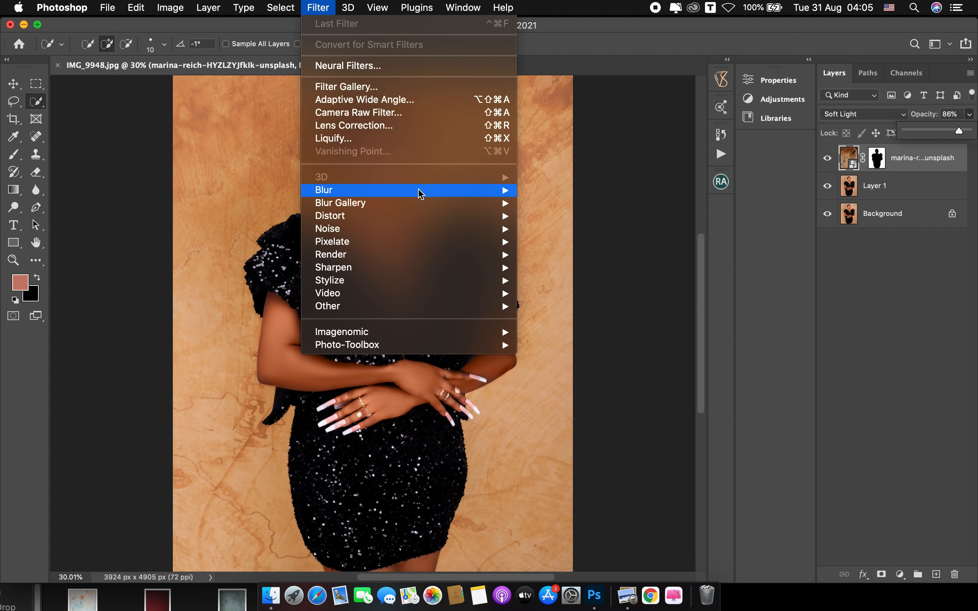
mouse_move(432, 194)
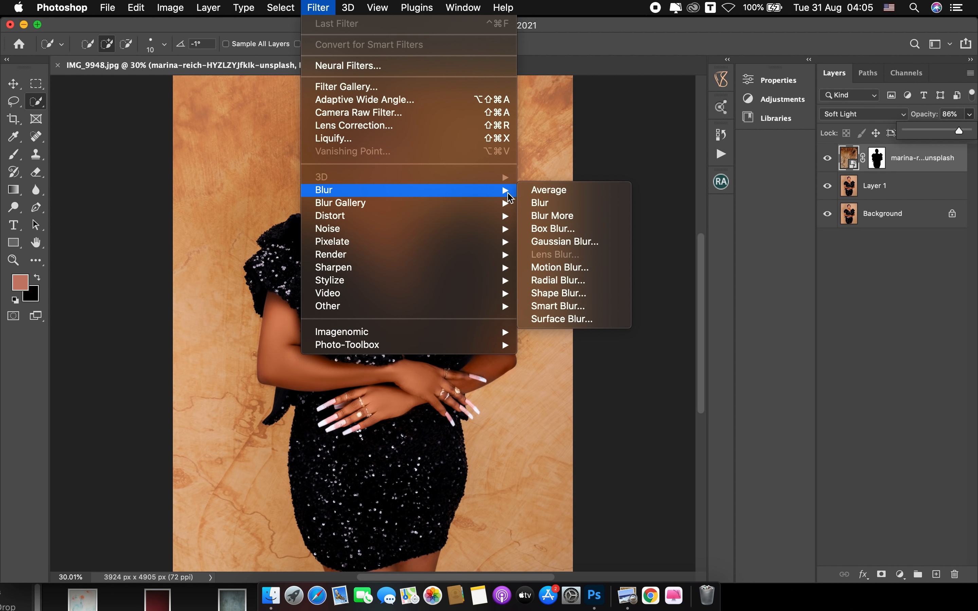
click(556, 242)
drag(490, 283, 499, 280)
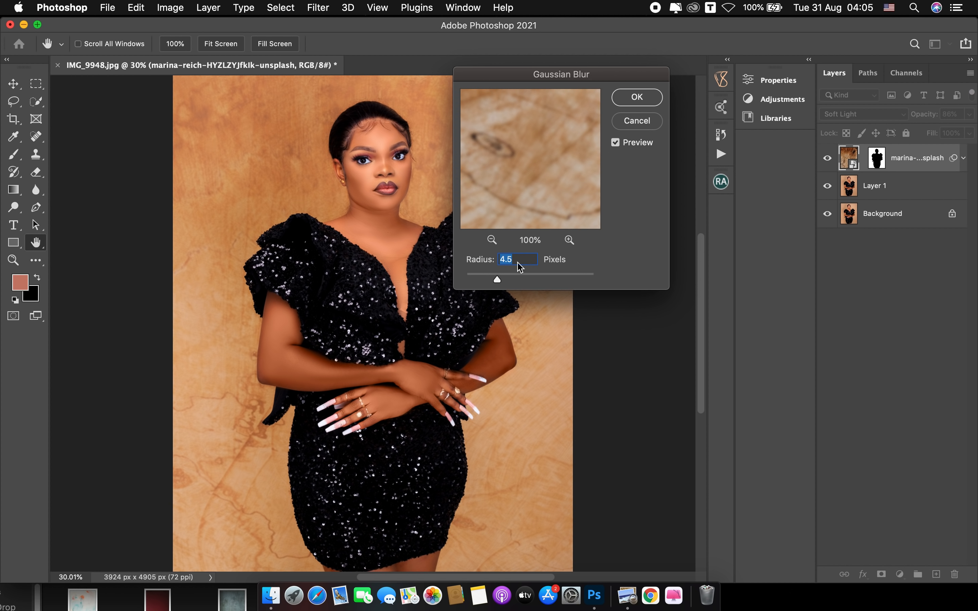
click(628, 99)
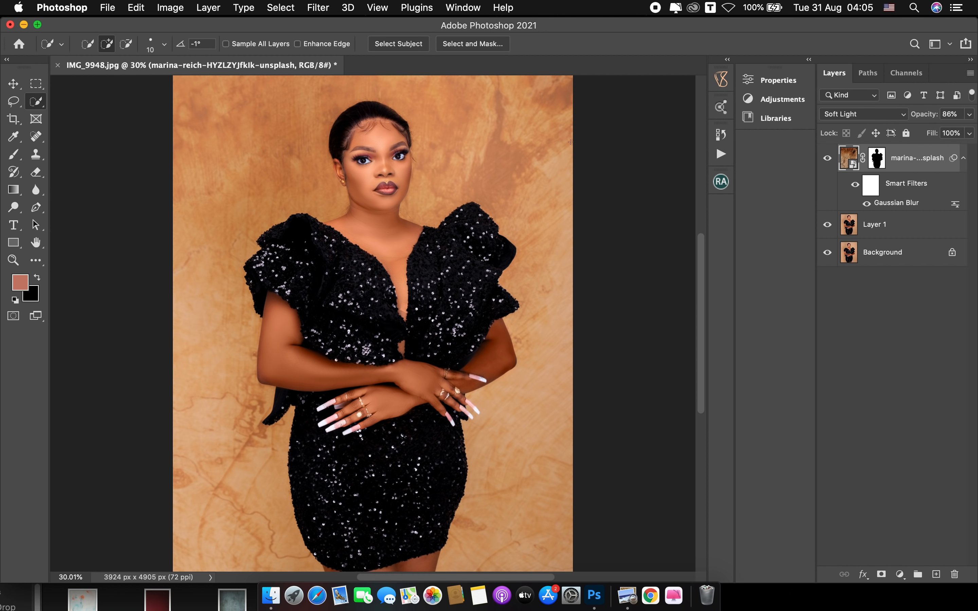